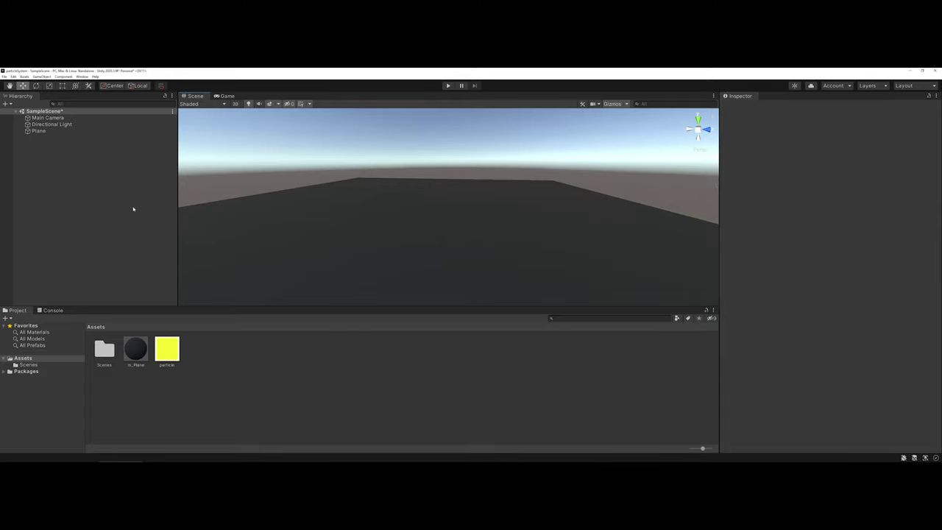
- Add a Particle System from the Hierarchy's Effects menu and reselect it for editing
right_click(79, 184)
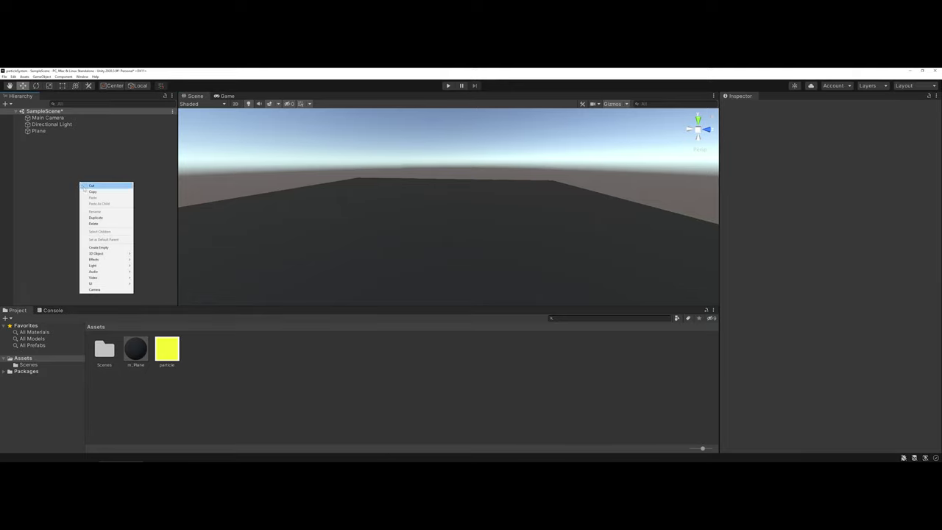
mouse_move(110, 259)
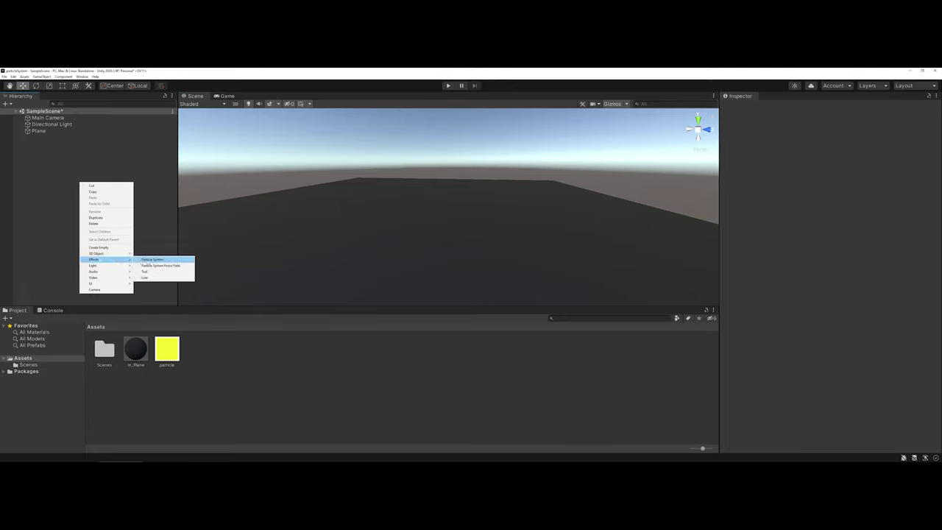
left_click(173, 261)
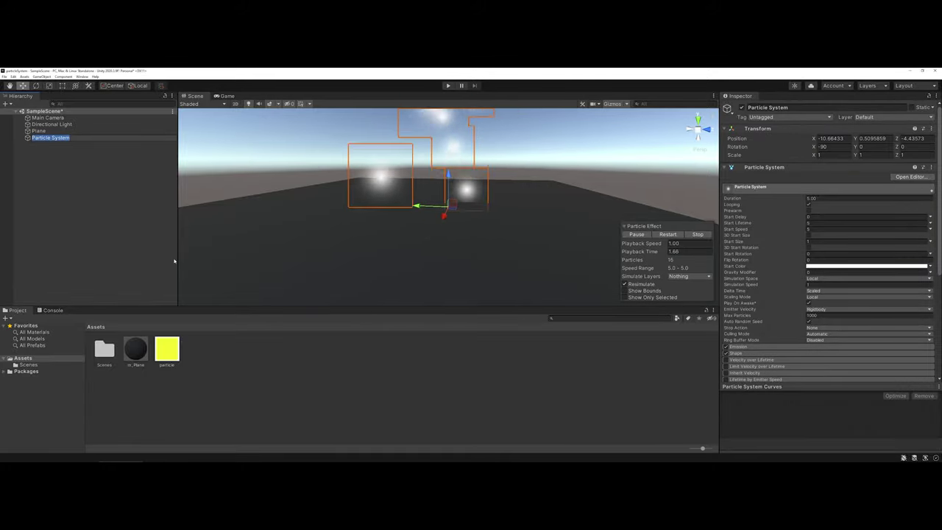
left_click(144, 248)
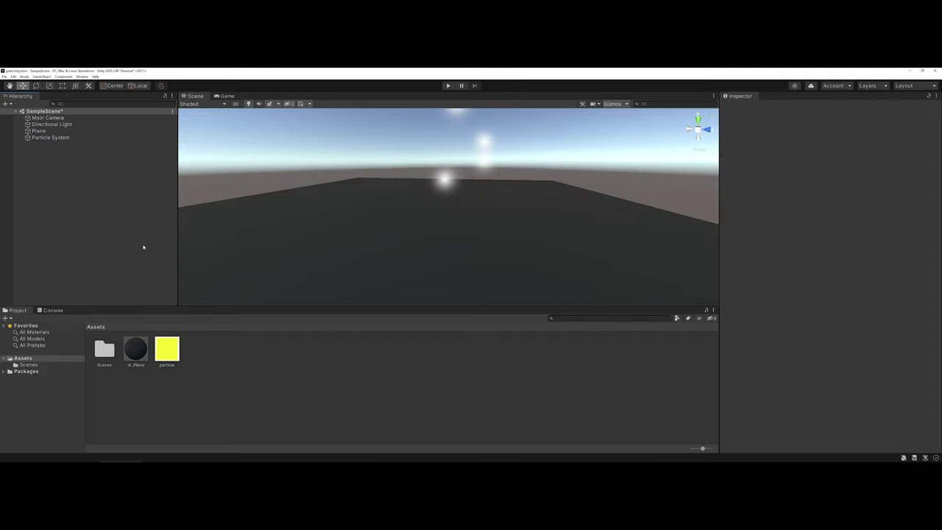
left_click(435, 195)
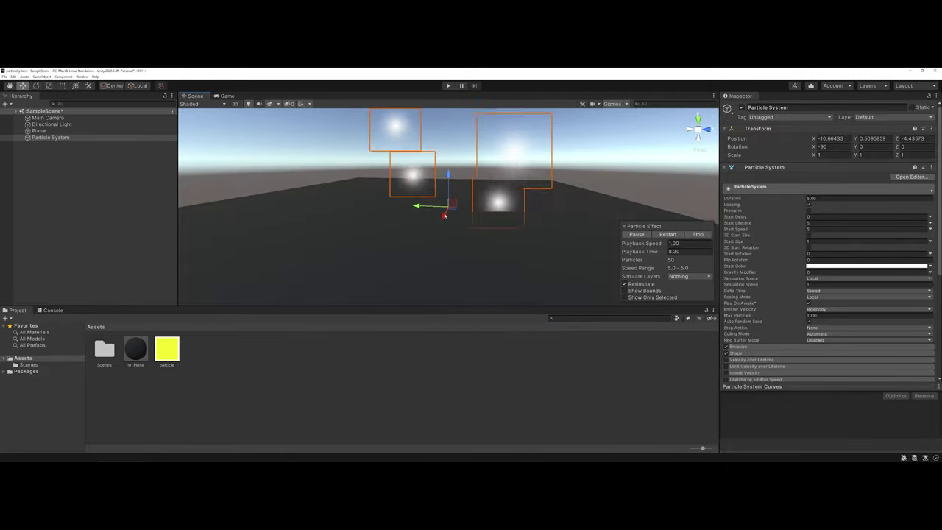
- Drag the Particle System's move gizmo axes to place it above the plane
left_click_drag(443, 216, 428, 151)
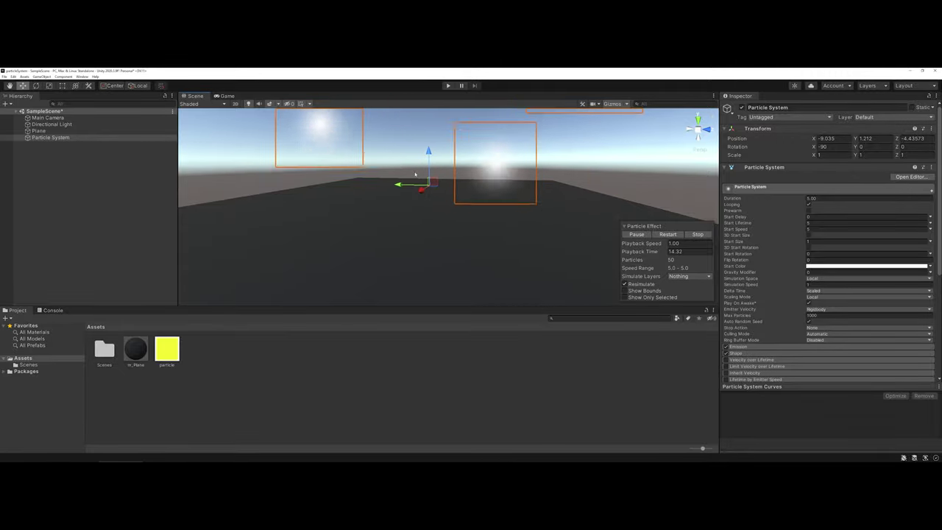
mouse_move(417, 194)
left_mouse_down()
mouse_move(379, 211)
mouse_move(410, 204)
mouse_move(402, 184)
left_mouse_up()
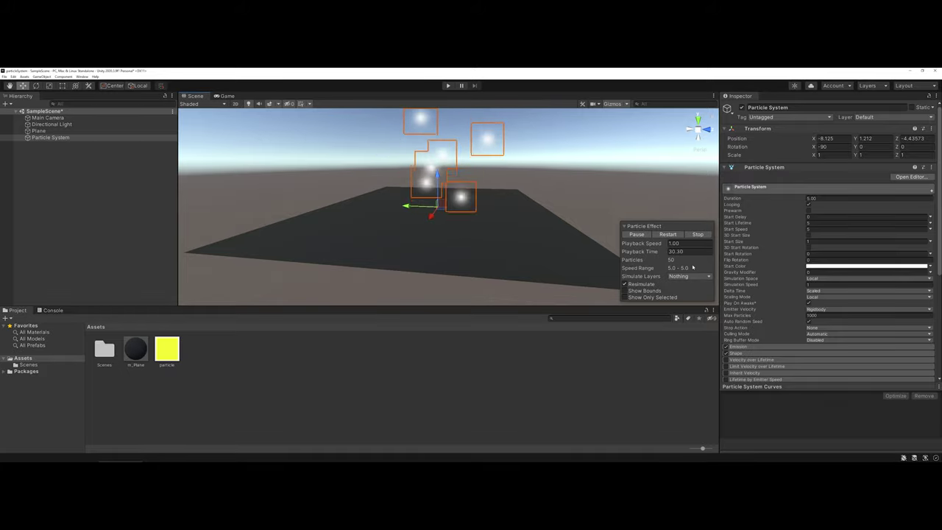
left_click(698, 234)
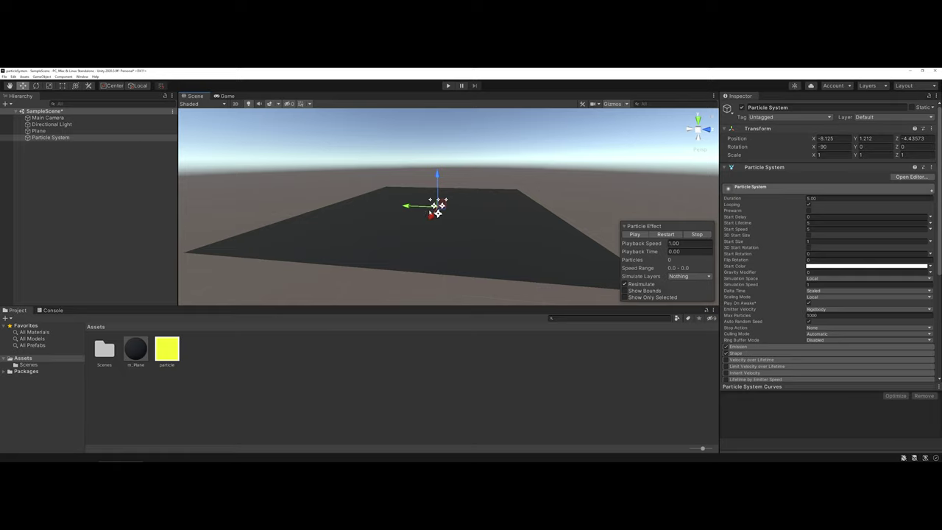
scroll(437, 213, "up", 3)
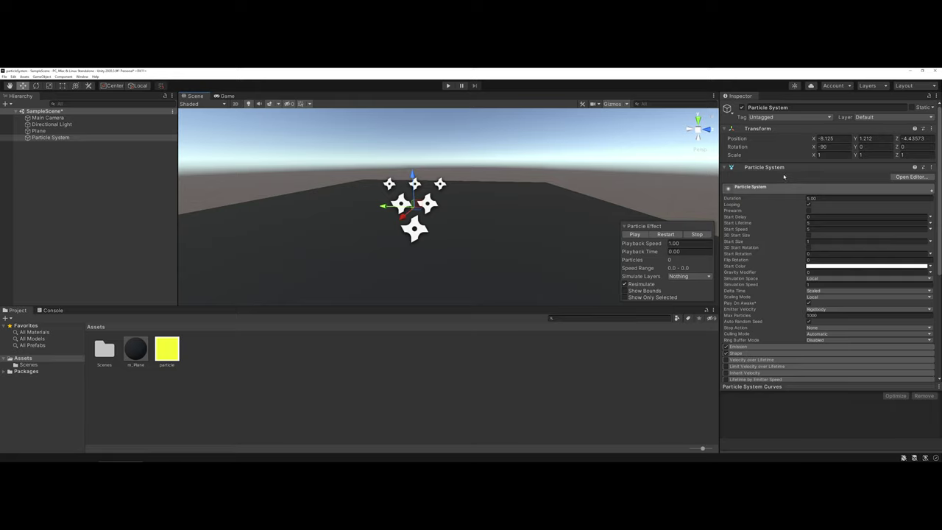
- Play the effect as a one-off burst with Looping off, then stop it and re-enable Looping
mouse_move(730, 201)
left_click(637, 234)
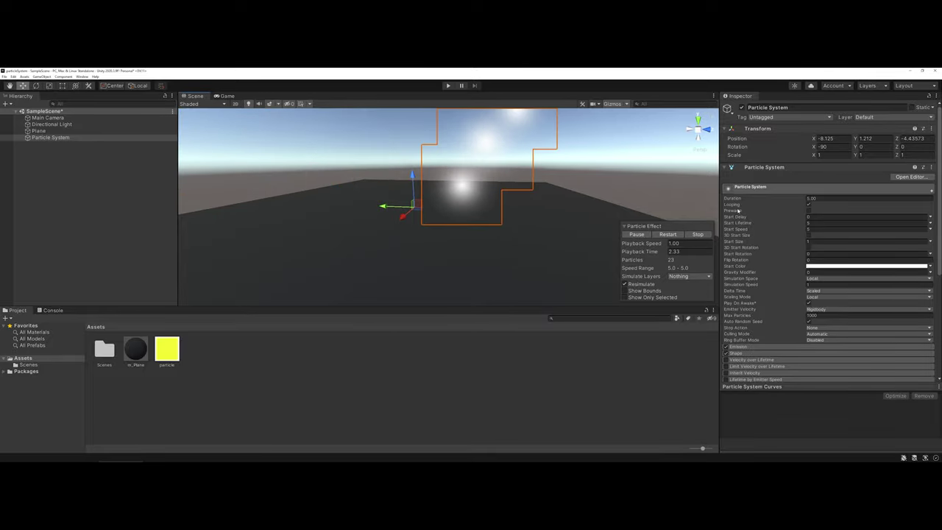
left_click(808, 205)
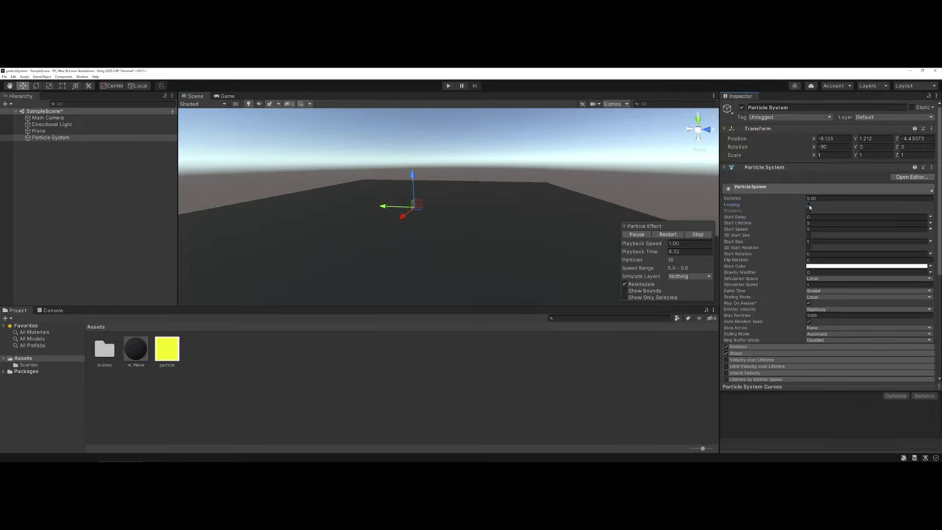
left_click(670, 234)
left_click(693, 234)
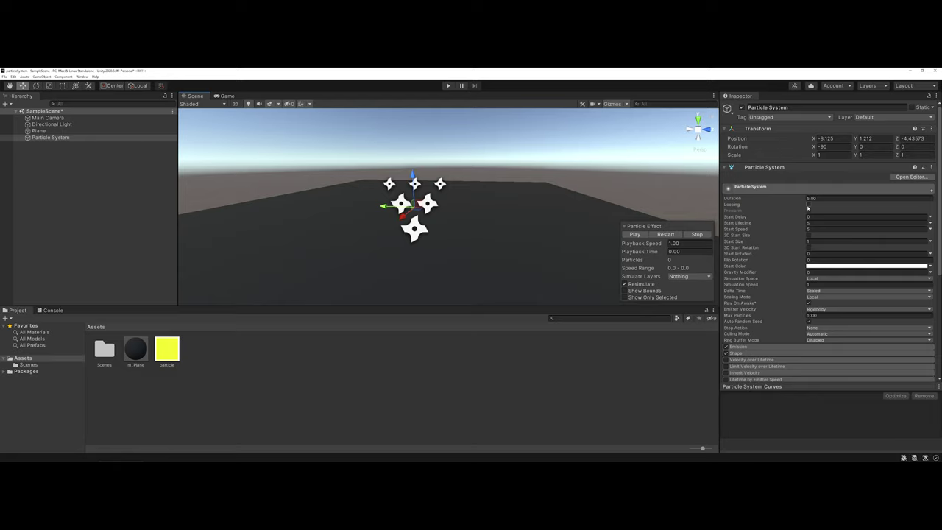
left_click(808, 204)
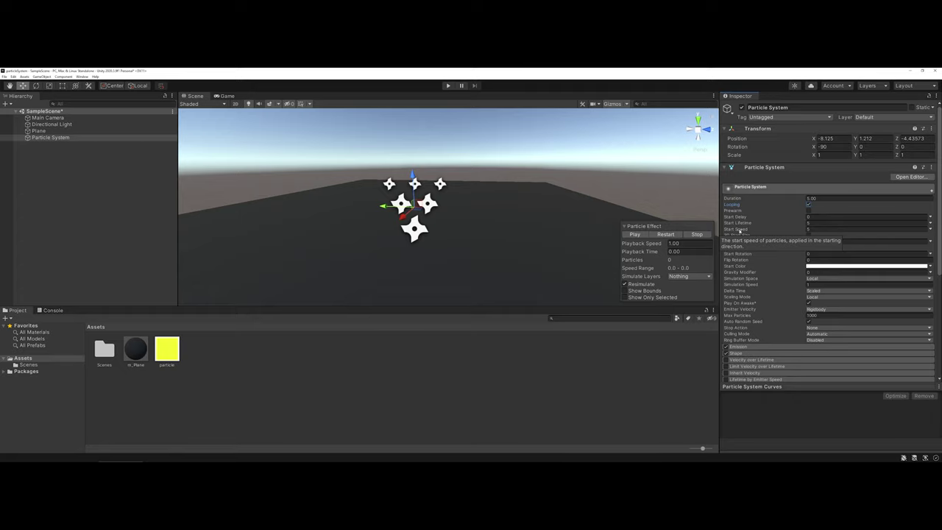
- Play the effect and set Start Speed to 0.54 so particles drift slowly
left_click_drag(738, 230, 916, 233)
left_click(634, 234)
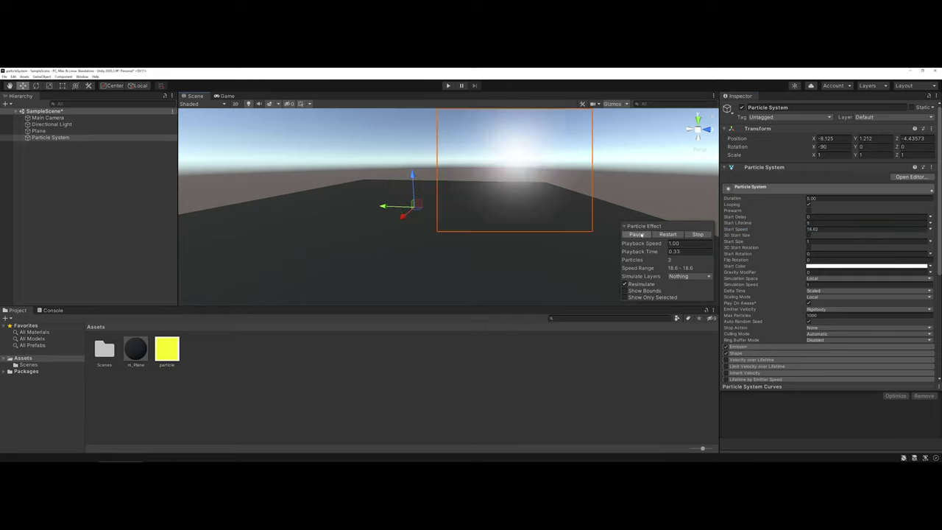
scroll(487, 190, "down", 8)
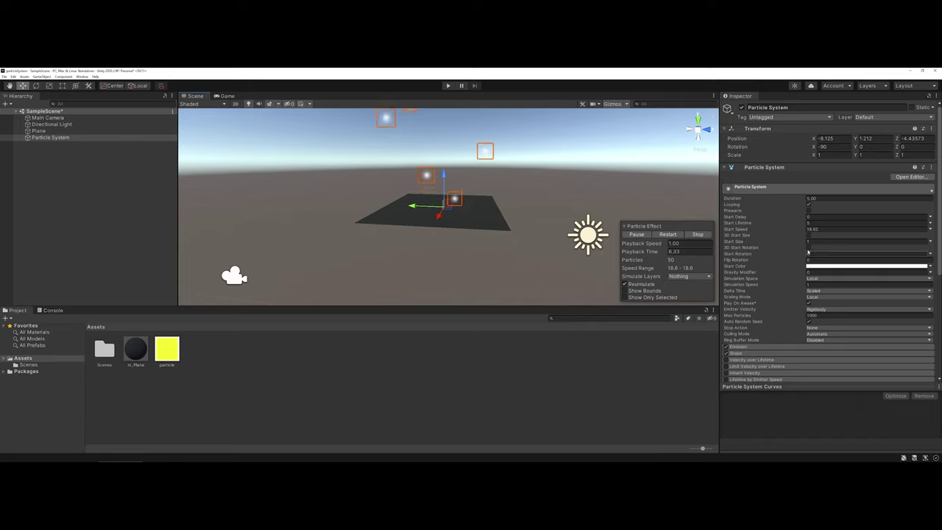
left_click_drag(738, 229, 632, 229)
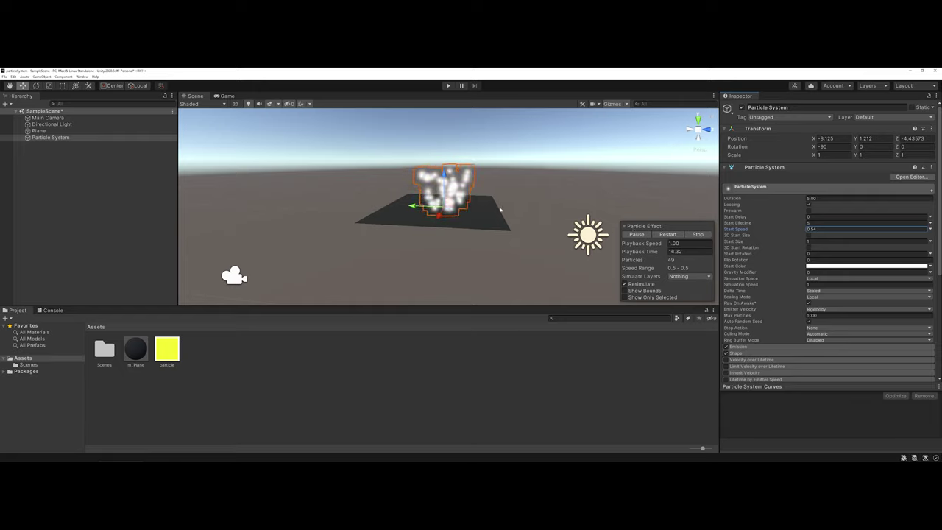
scroll(501, 209, "up", 5)
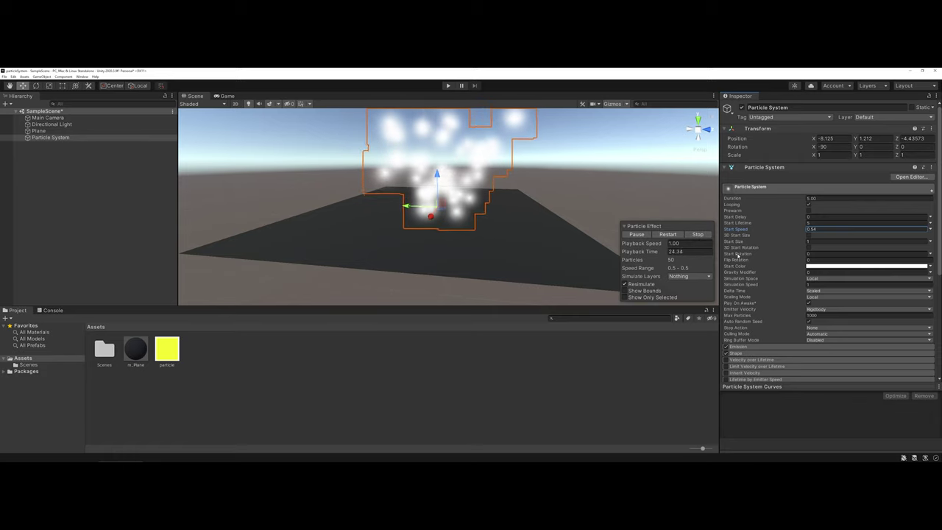
mouse_move(738, 255)
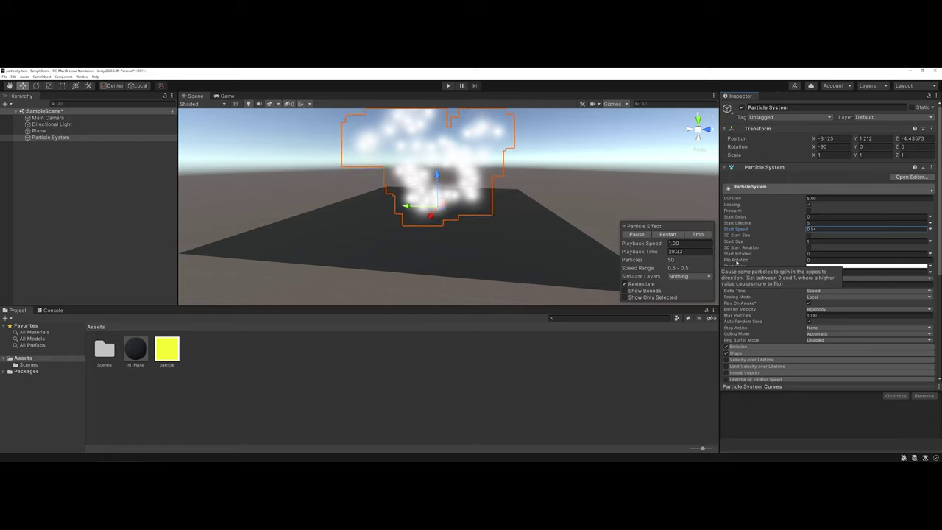
left_click_drag(735, 263, 809, 264)
left_click_drag(751, 262, 773, 262)
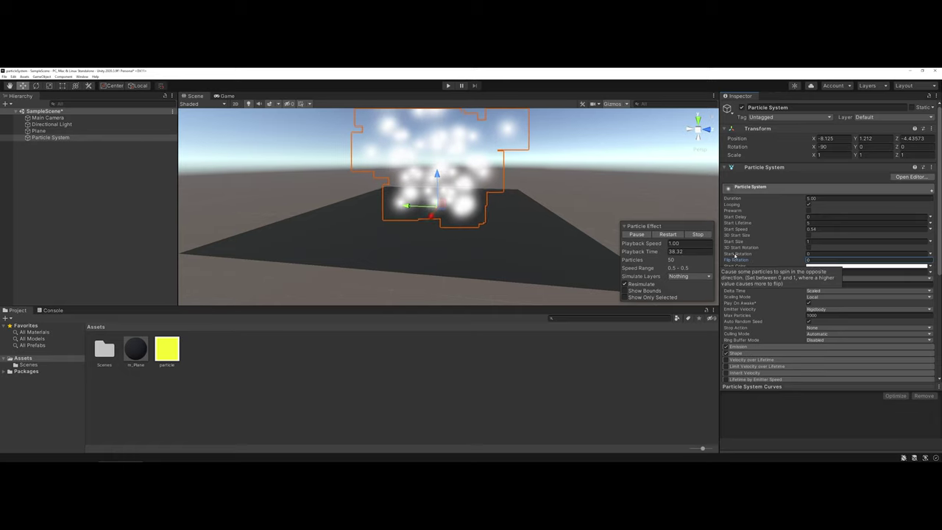
left_click_drag(736, 254, 786, 262)
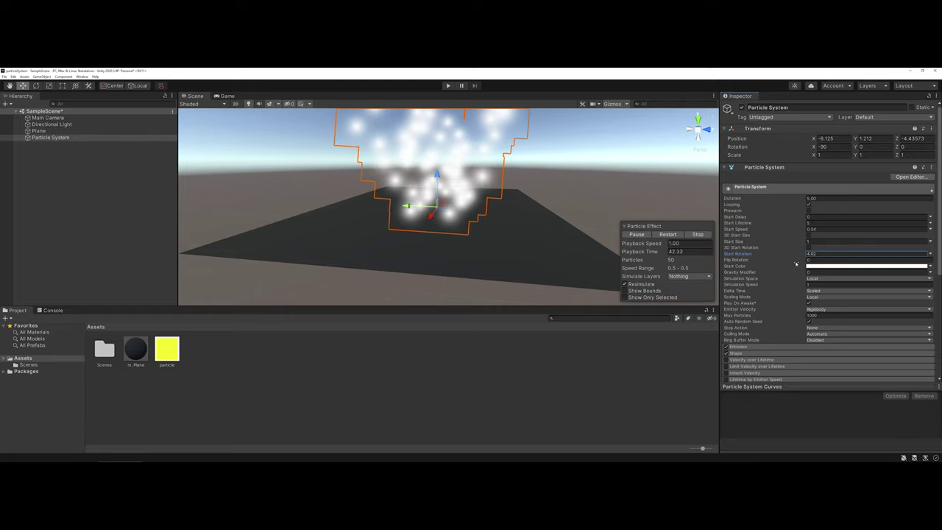
scroll(600, 200, "down", 3)
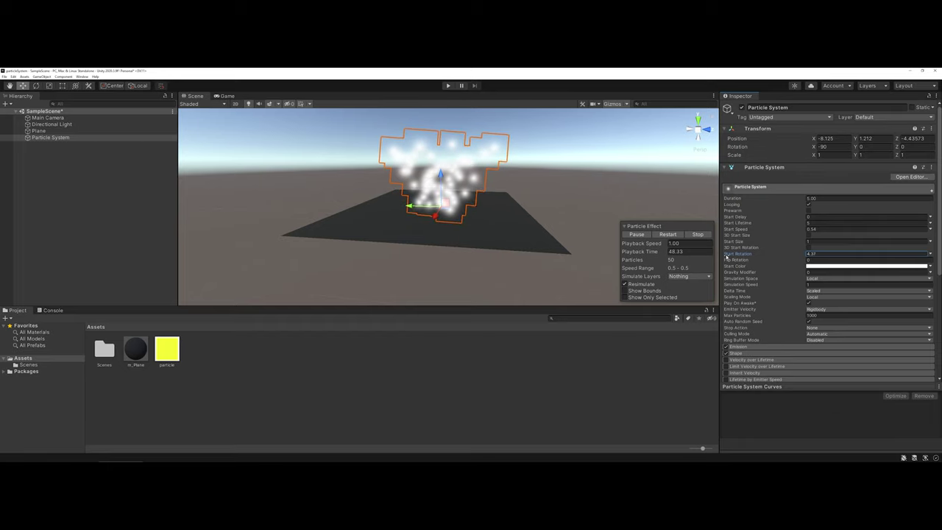
left_click_drag(727, 257, 695, 254)
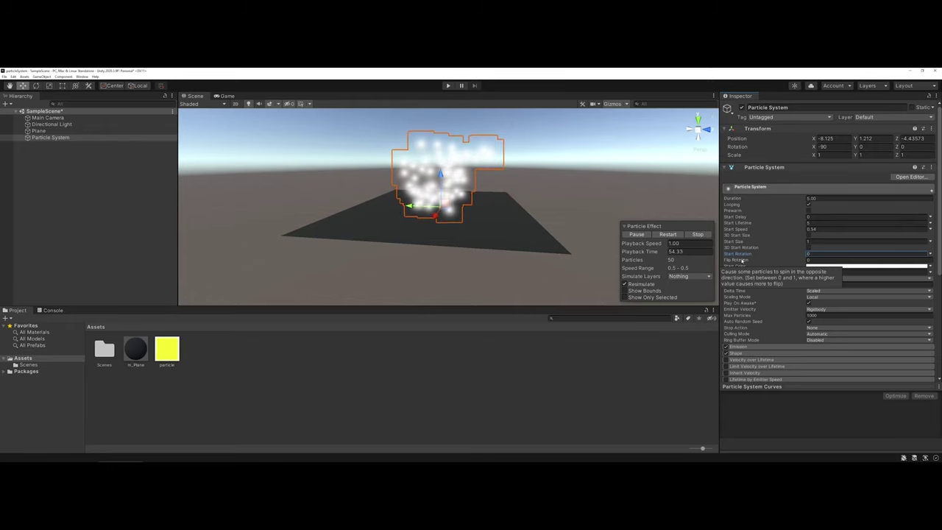
scroll(567, 201, "up", 3)
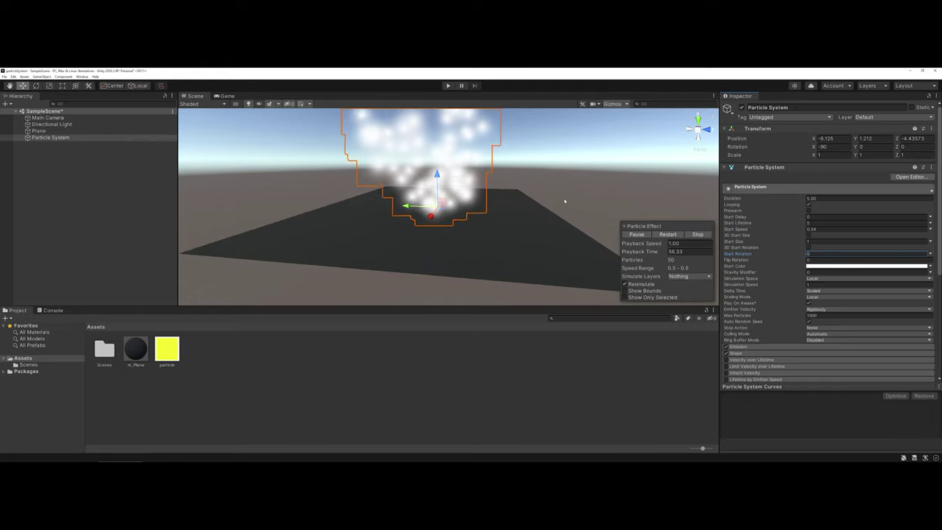
middle_click_drag(563, 196, 564, 225)
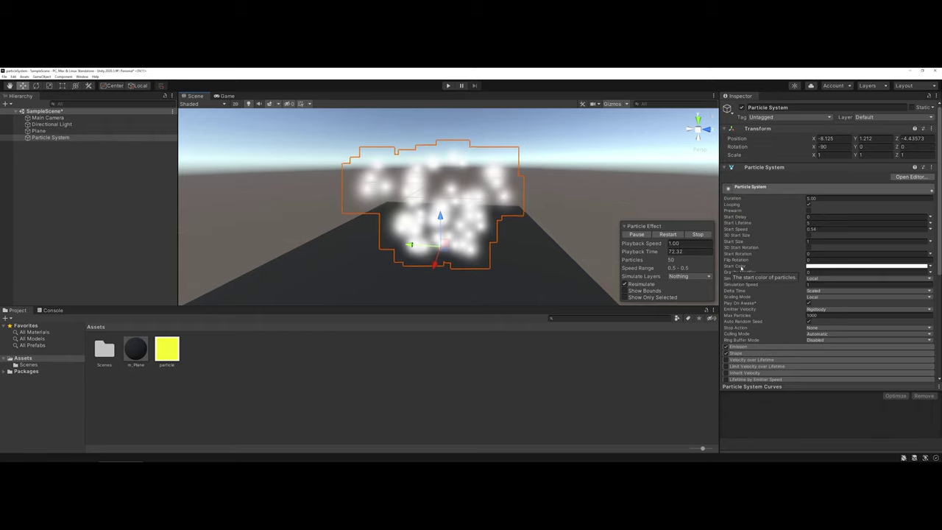
- Set Start Color to pink E08DDE, then collapse the main particle module
left_click(819, 266)
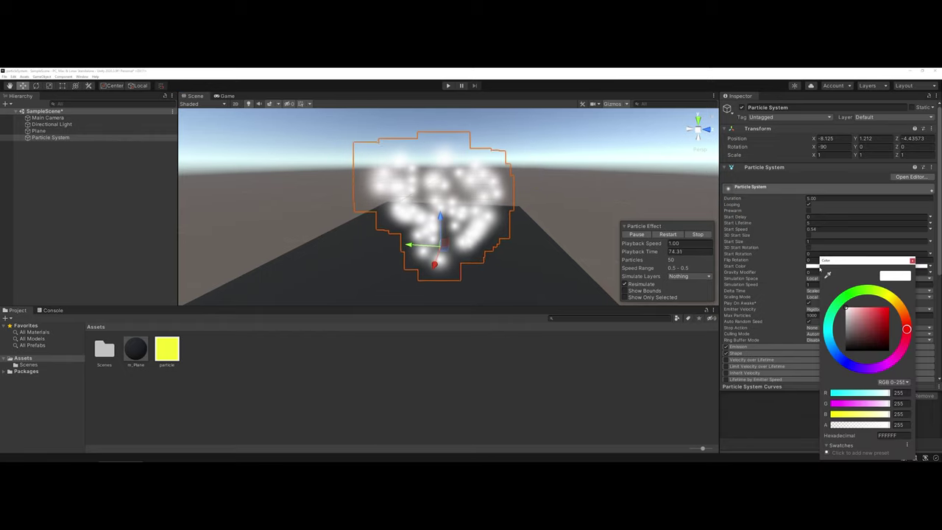
left_click(890, 366)
mouse_move(853, 322)
left_mouse_down()
mouse_move(866, 324)
mouse_move(862, 312)
left_mouse_up()
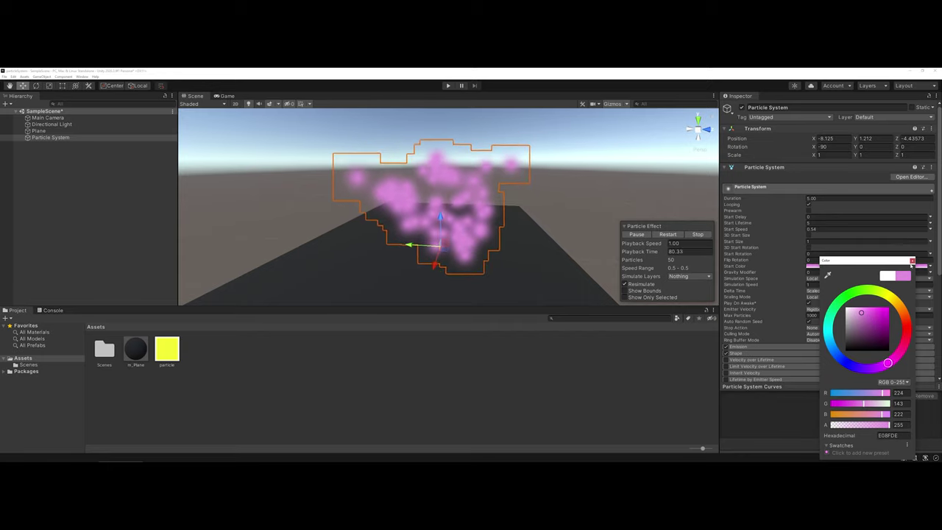
left_click(912, 261)
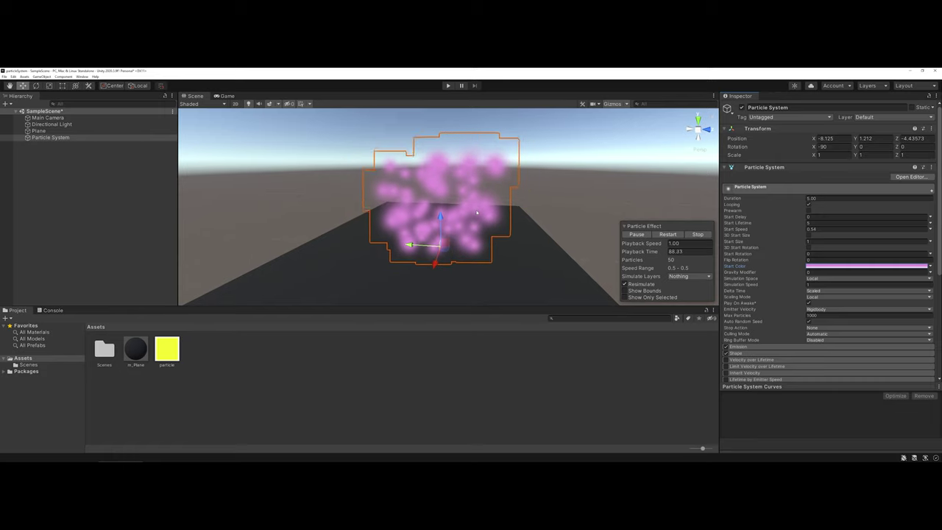
left_click(772, 189)
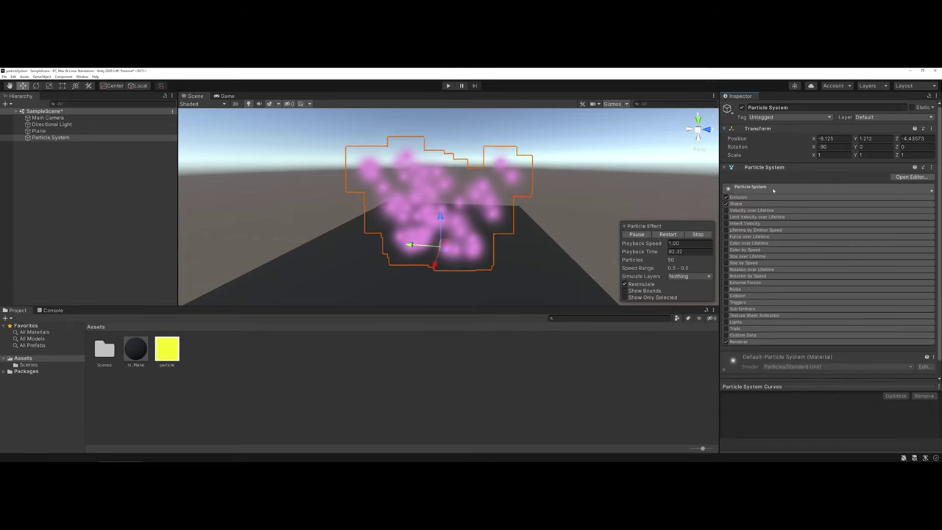
- Pause the looping pink particles with the Particle Effect overlay's Pause button
left_click(640, 235)
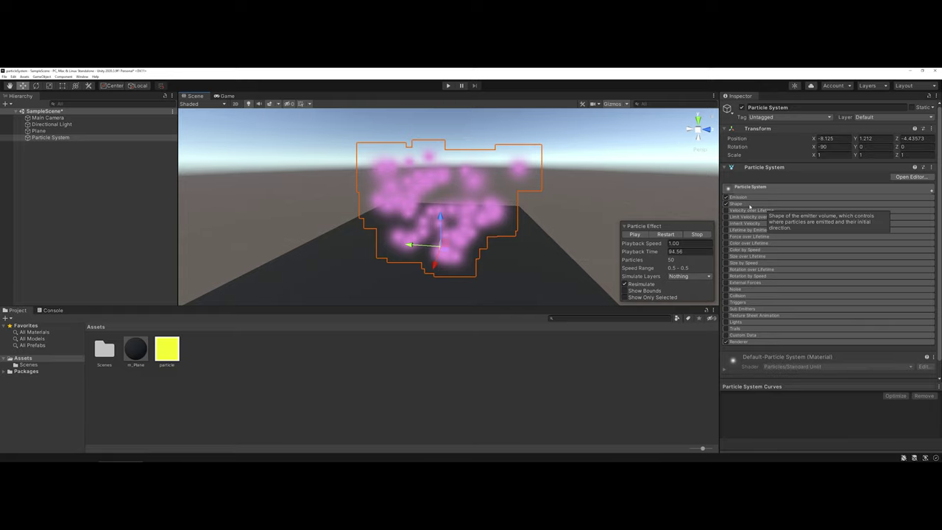
- Narrow the Cone shape's Angle and set Radius to 0.1, then restart and pause the preview
left_click(750, 204)
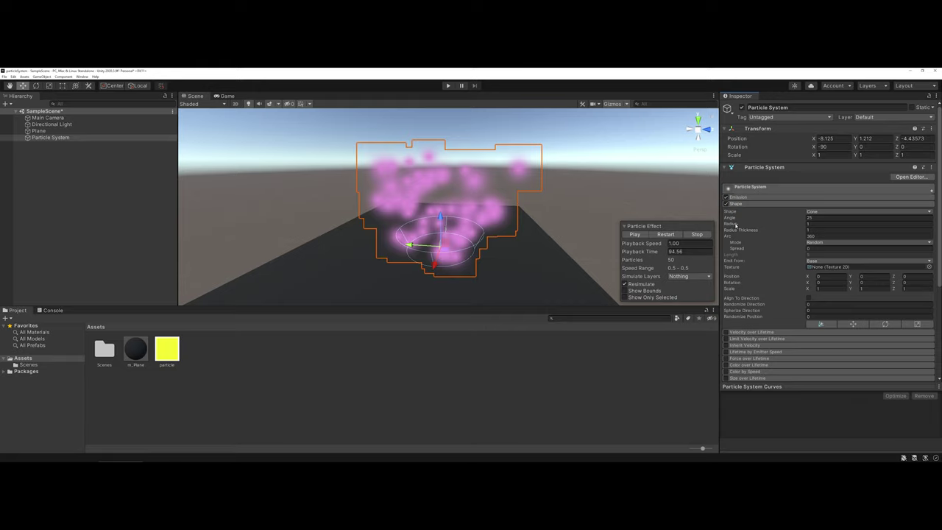
left_click_drag(727, 219, 615, 205)
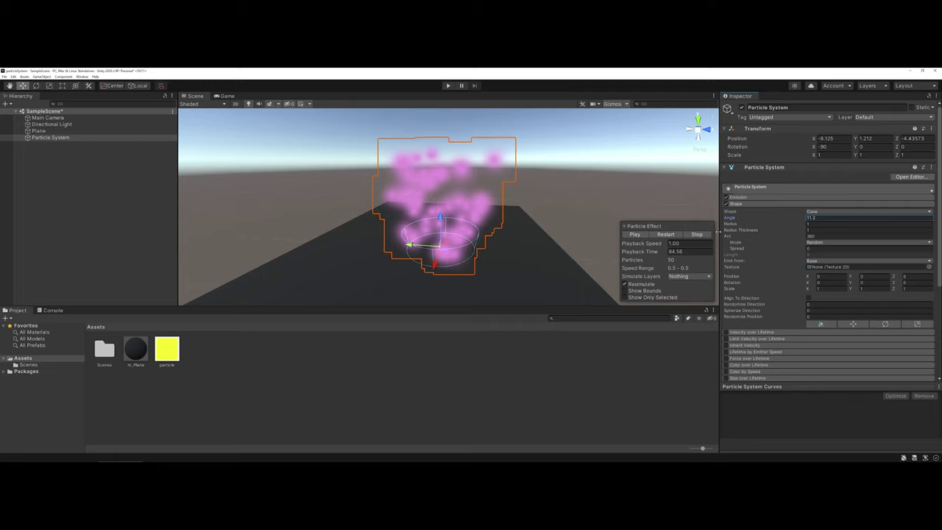
left_click_drag(733, 226, 727, 224)
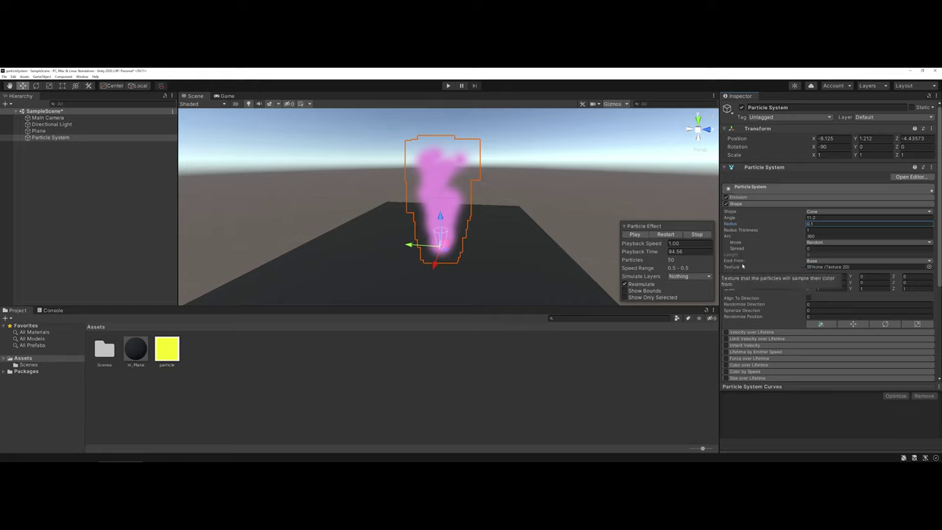
left_click(832, 213)
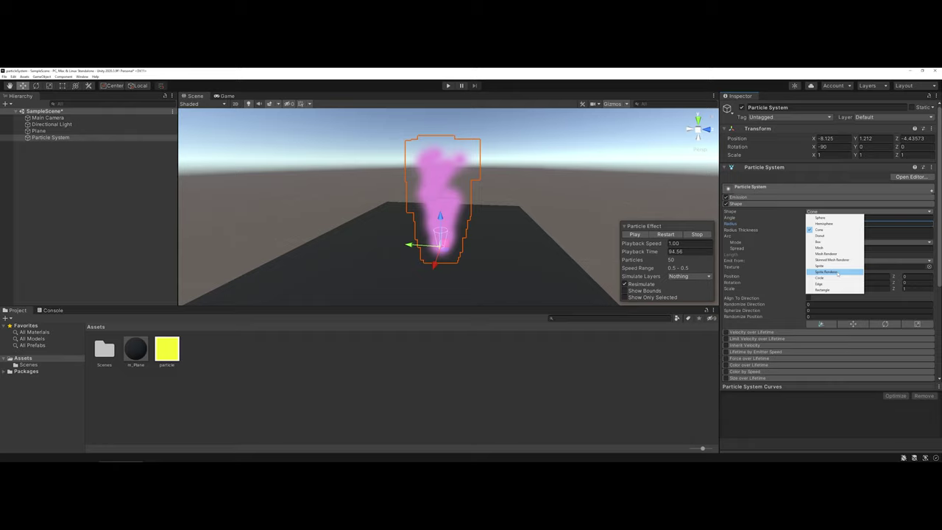
left_click(796, 214)
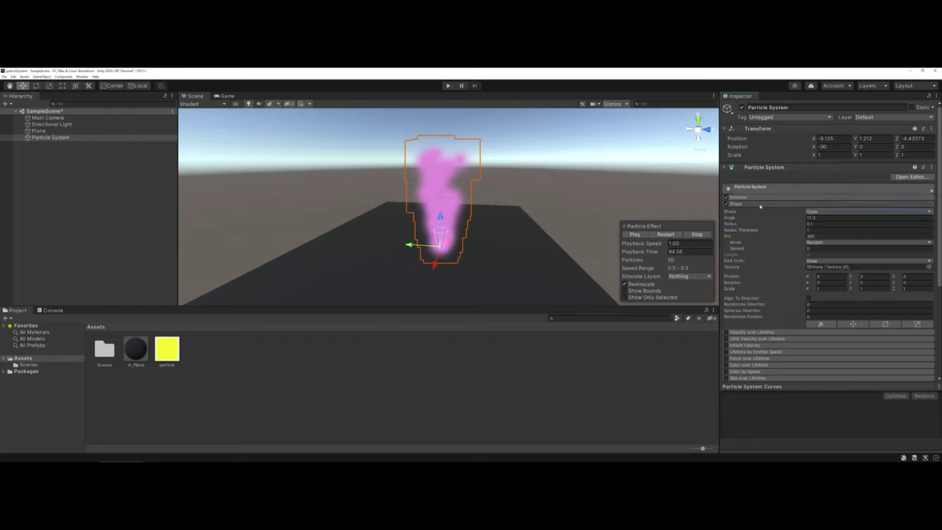
left_click(758, 203)
left_click(664, 235)
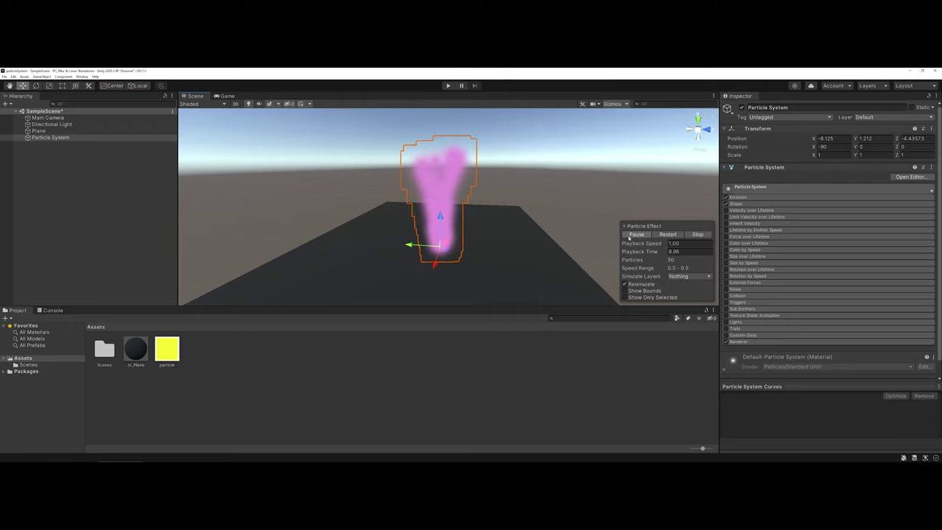
left_click(629, 235)
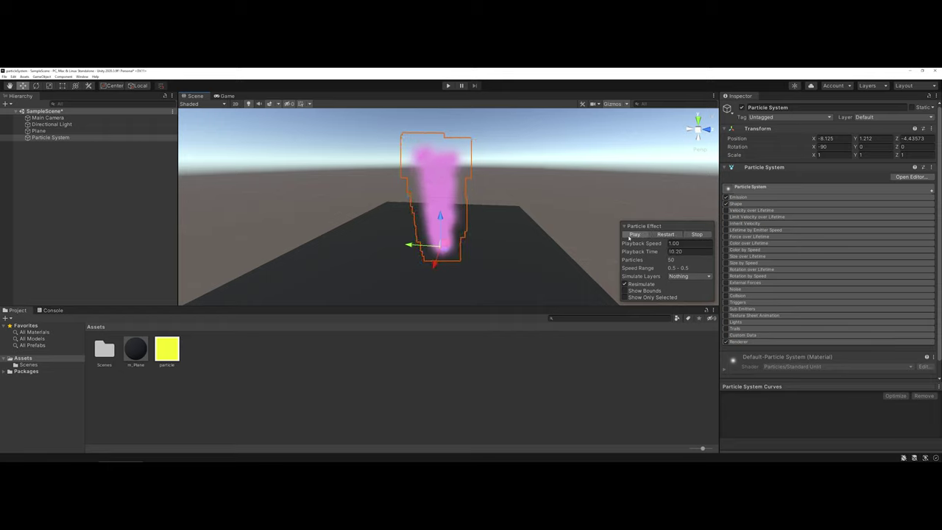
- Expand the Renderer module to show Billboard mode and the Default-ParticleSystem material
left_click(754, 343)
scroll(753, 343, "down", 3)
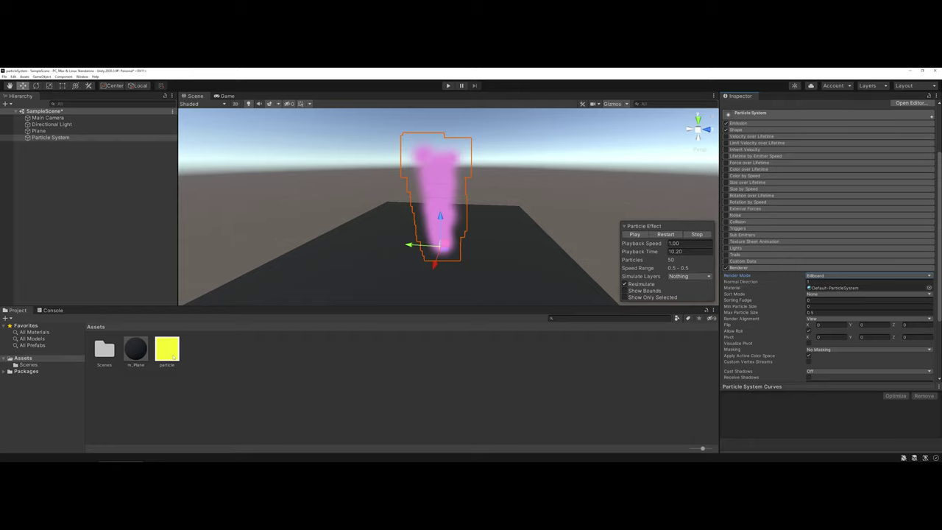
- Create a new material in the Assets folder and name it m_Particle
right_click(200, 356)
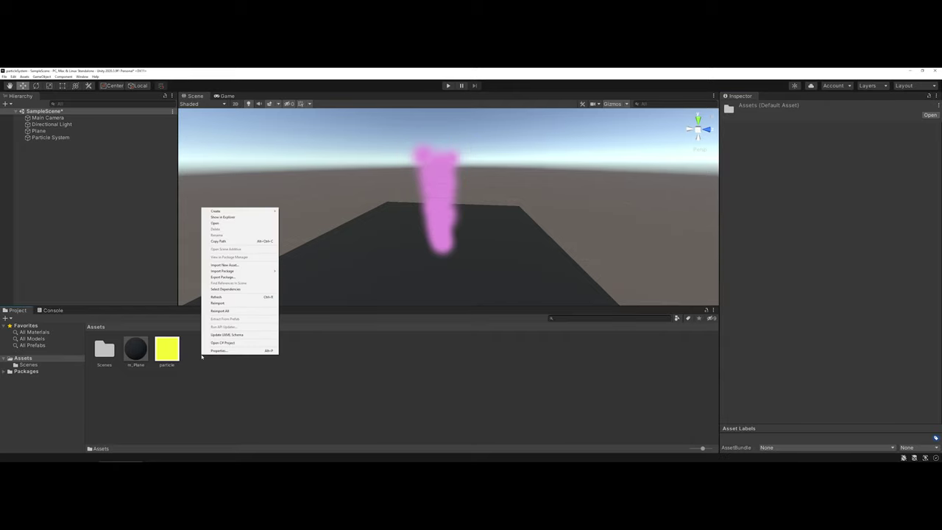
mouse_move(243, 211)
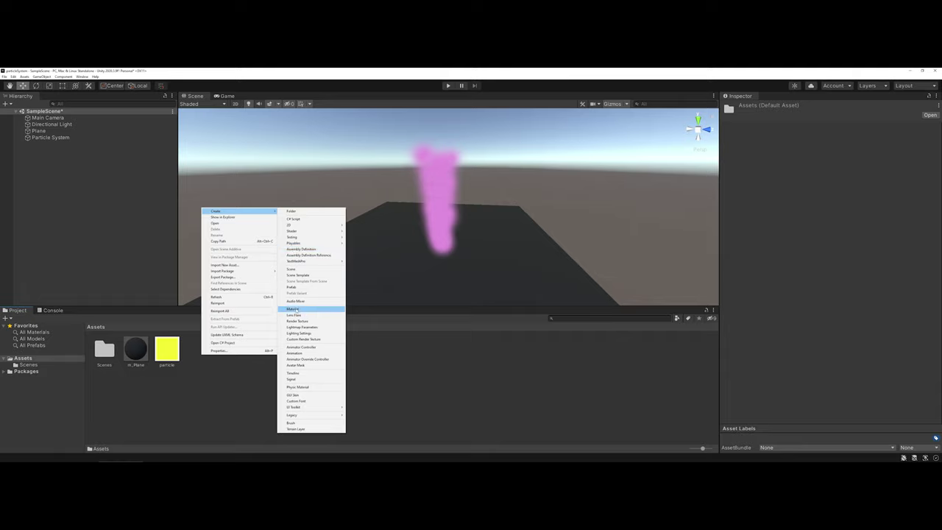
left_click(294, 309)
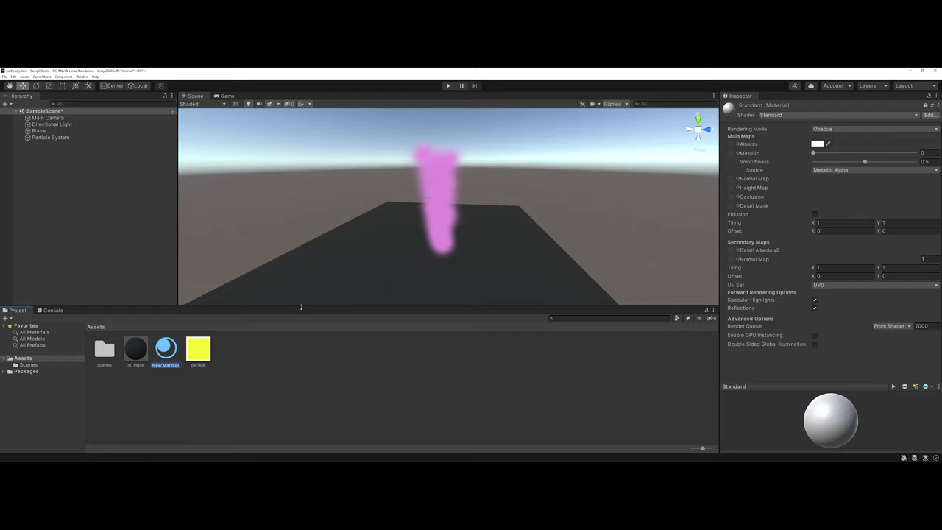
type("m_Particle")
key("Return")
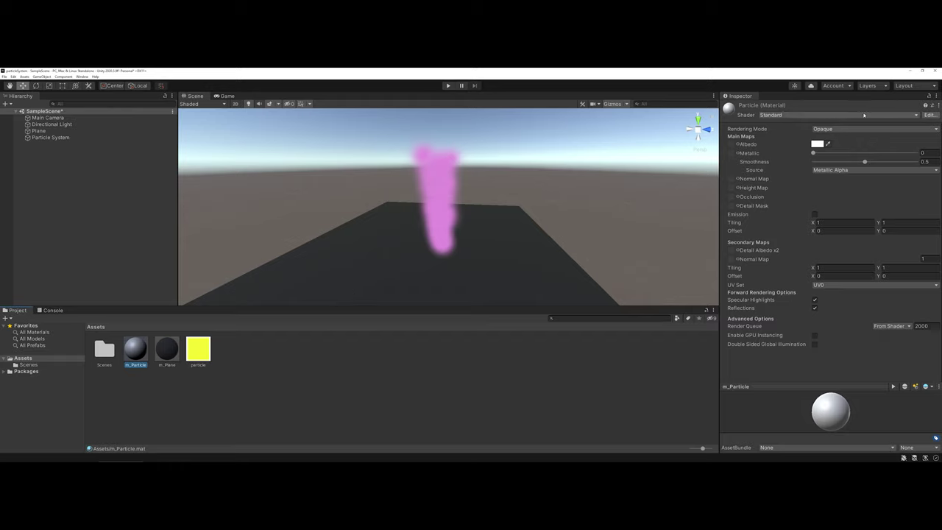
- Switch m_Particle's shader to Particles > Standard Surface
left_click(916, 116)
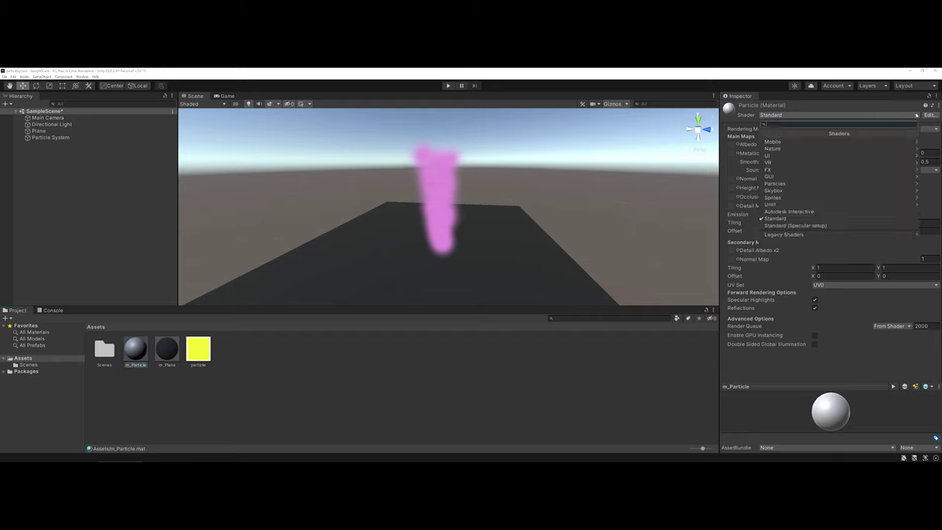
left_click(804, 185)
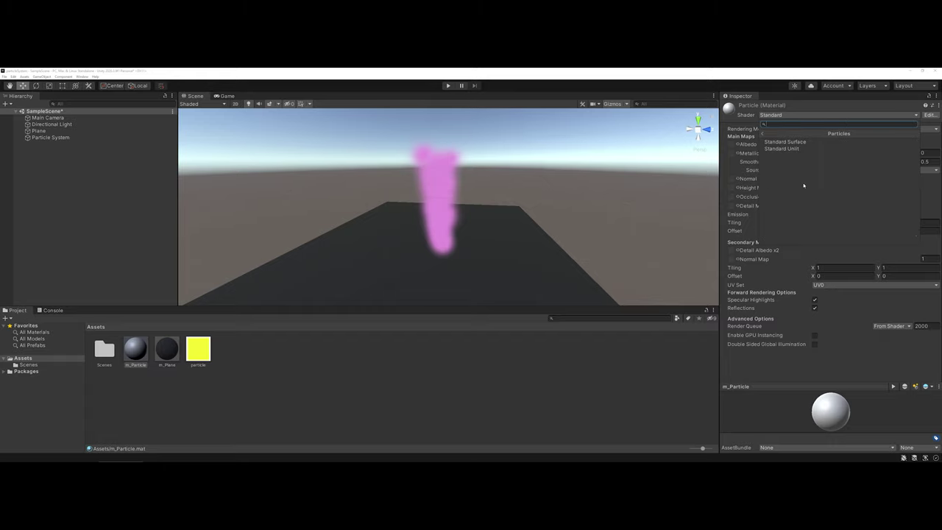
left_click(788, 142)
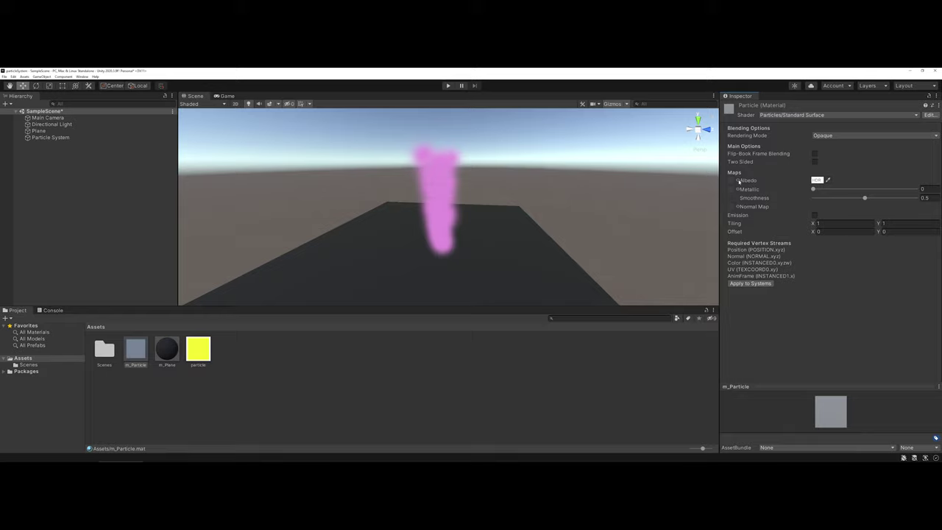
- Assign the particle texture as the m_Particle material's Albedo map
left_click(737, 180)
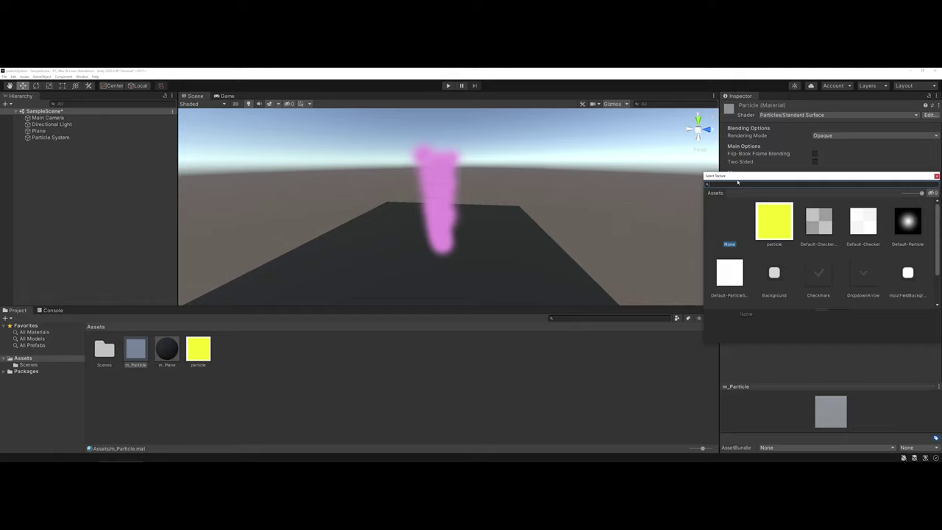
left_click(764, 214)
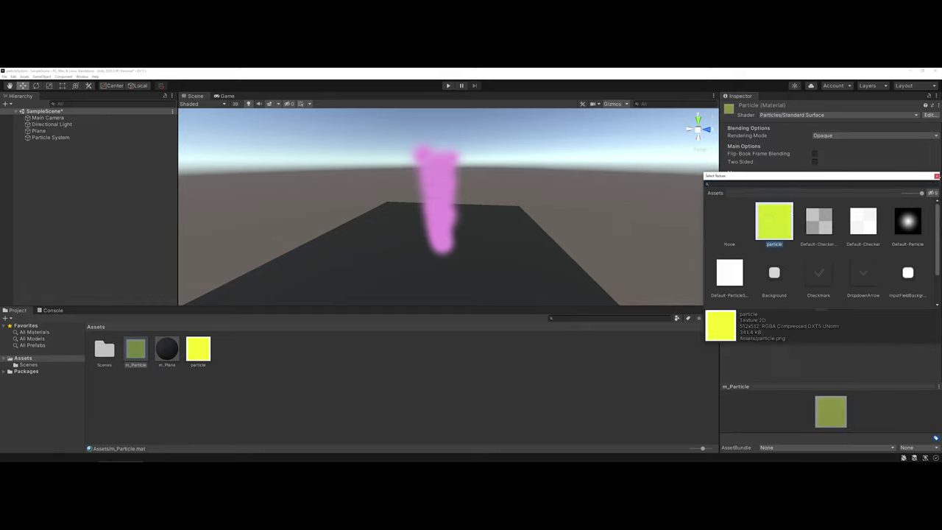
left_click(935, 175)
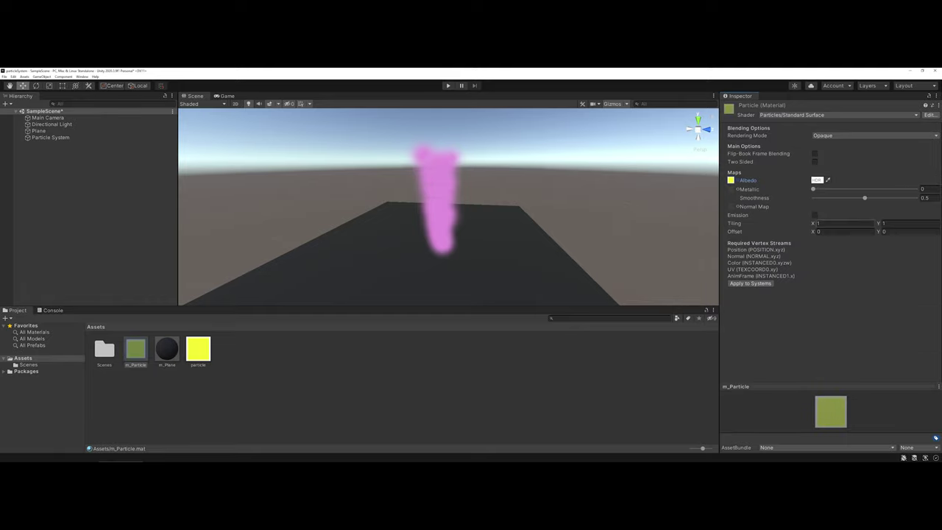
- Set the material's Rendering Mode to Fade and enable Two Sided
left_click(842, 135)
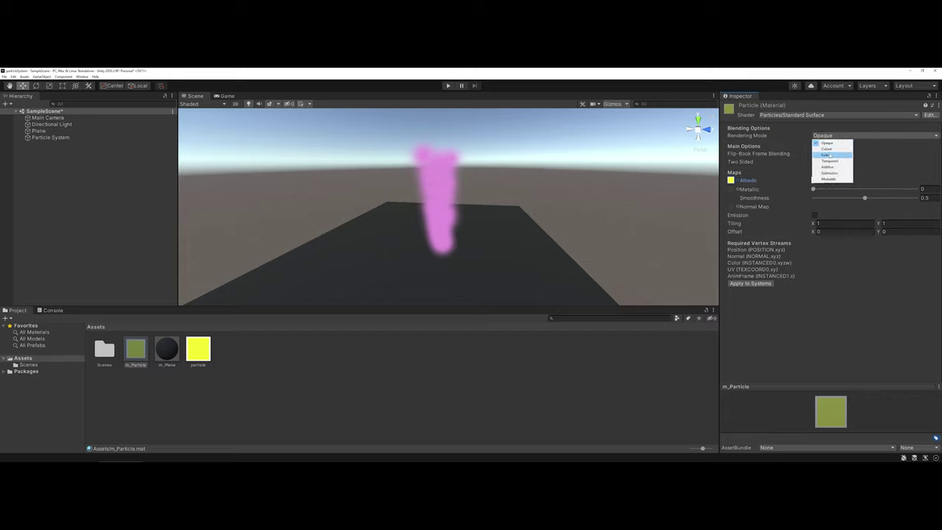
left_click(829, 156)
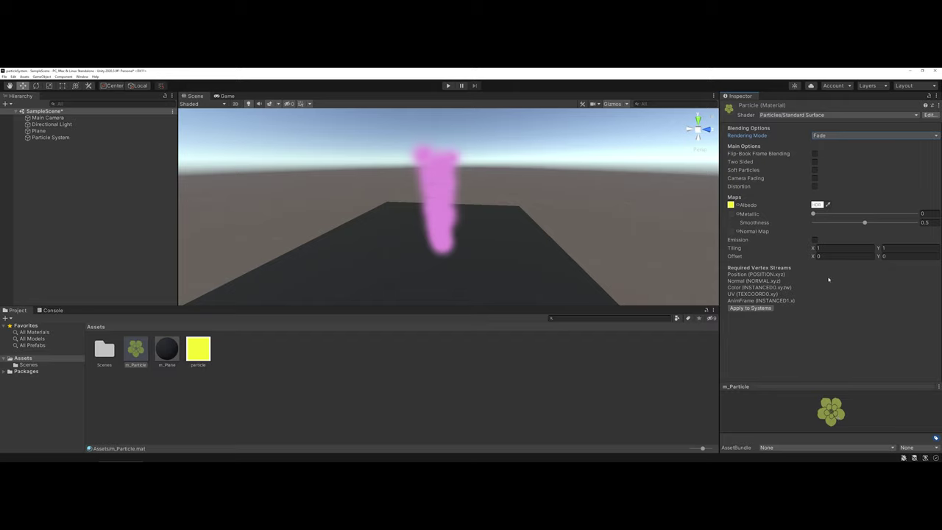
mouse_move(753, 164)
left_click(814, 162)
left_click(450, 209)
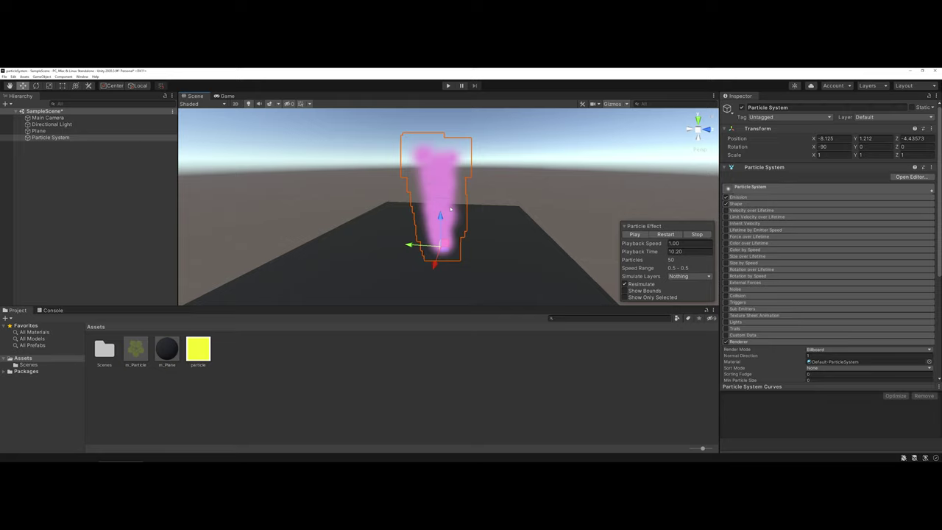
- Assign the m_Particle material in the Particle System's Renderer module
left_click(725, 341)
left_click(930, 363)
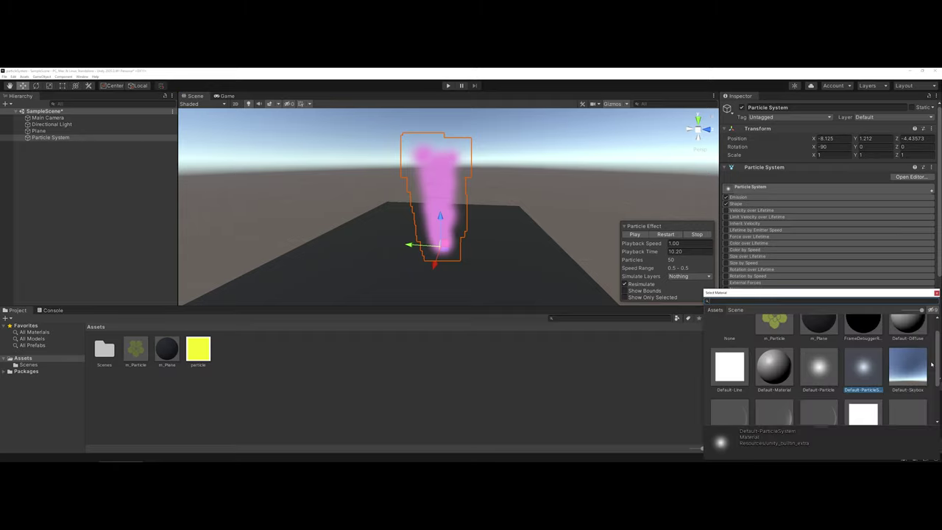
left_click(785, 331)
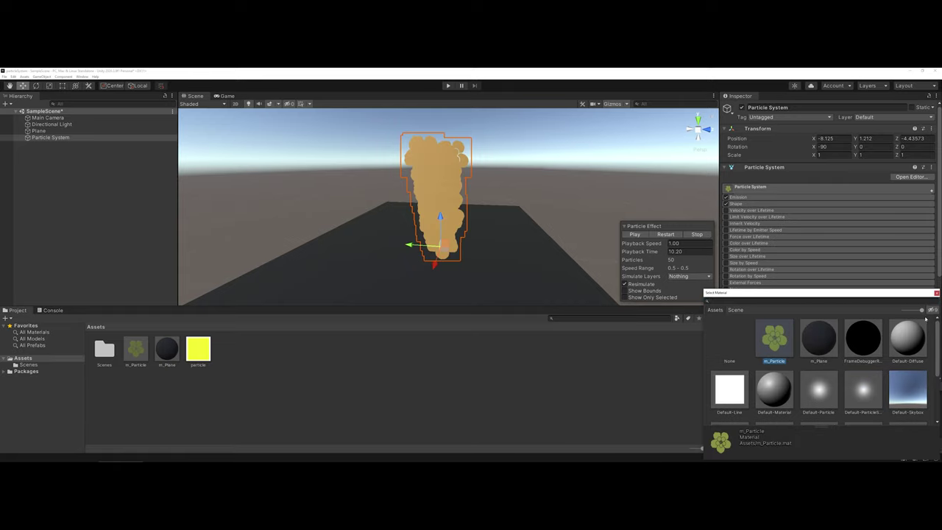
left_click(936, 293)
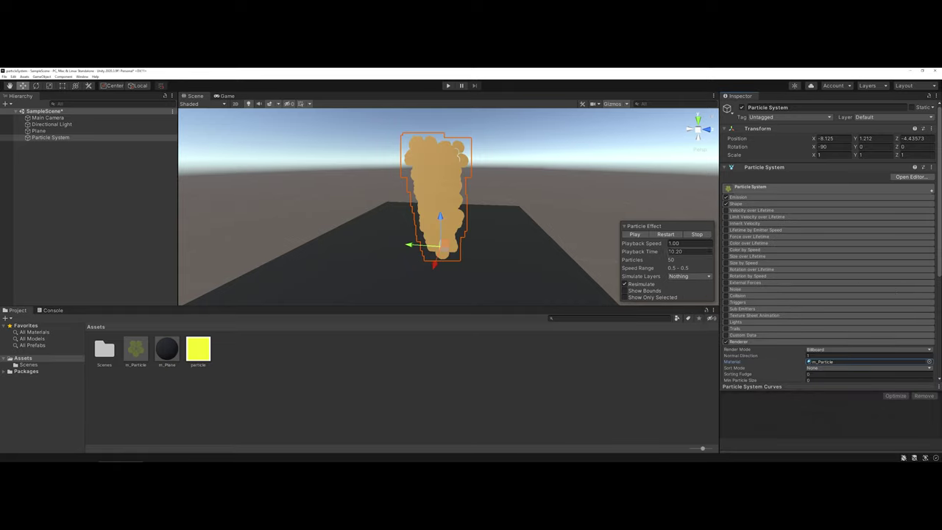
scroll(485, 221, "up", 4)
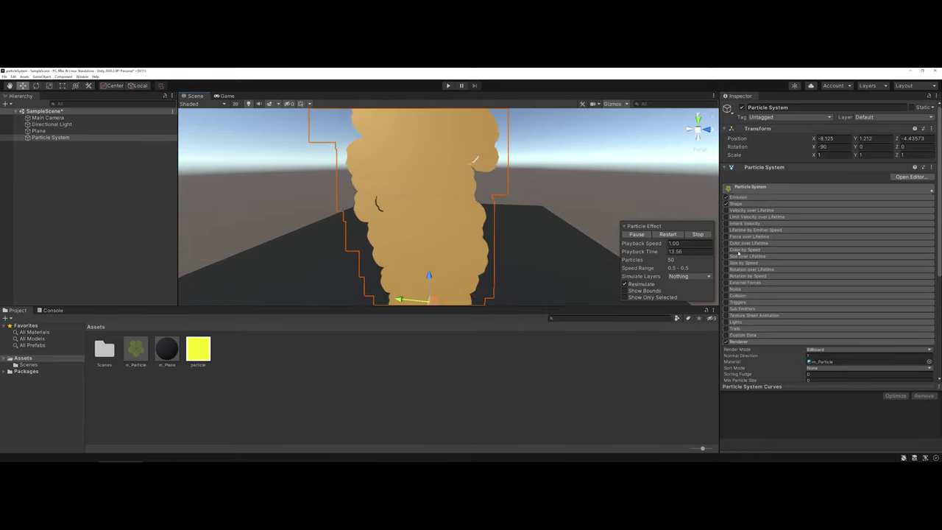
- Stop playback, then widen the cone angle in the Shape module
left_click(744, 189)
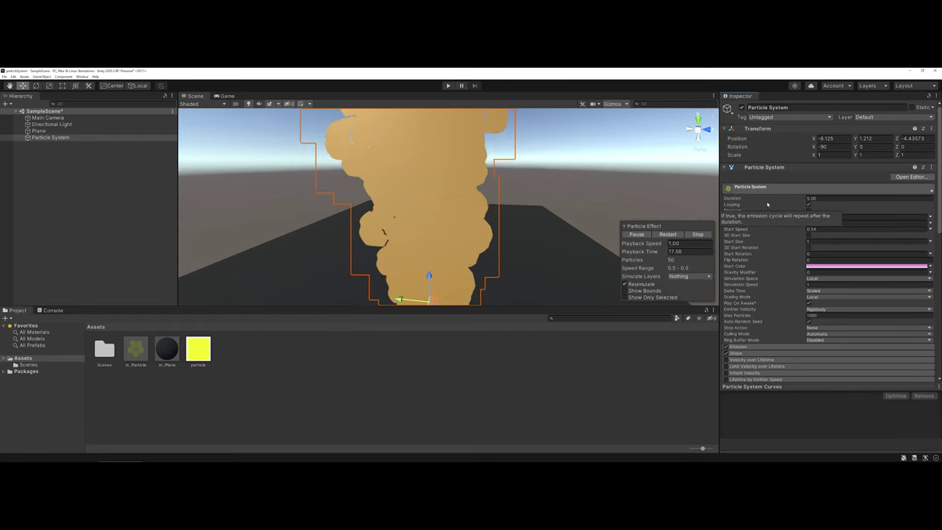
left_click(766, 189)
left_click(765, 189)
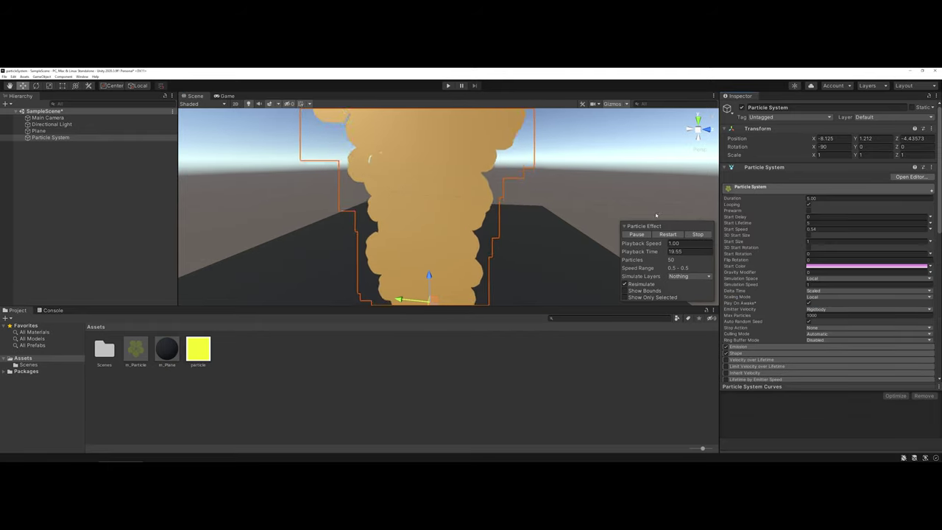
left_click(697, 234)
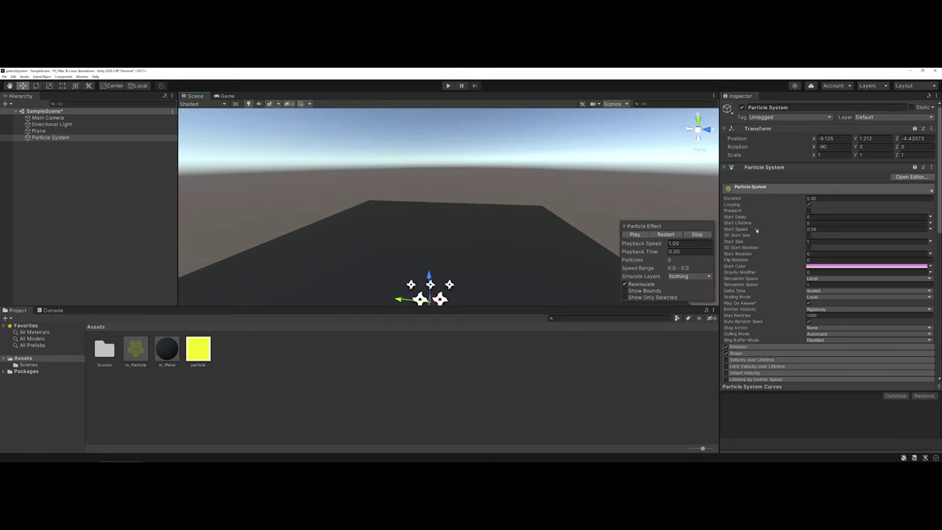
scroll(755, 230, "down", 5)
left_click(749, 200)
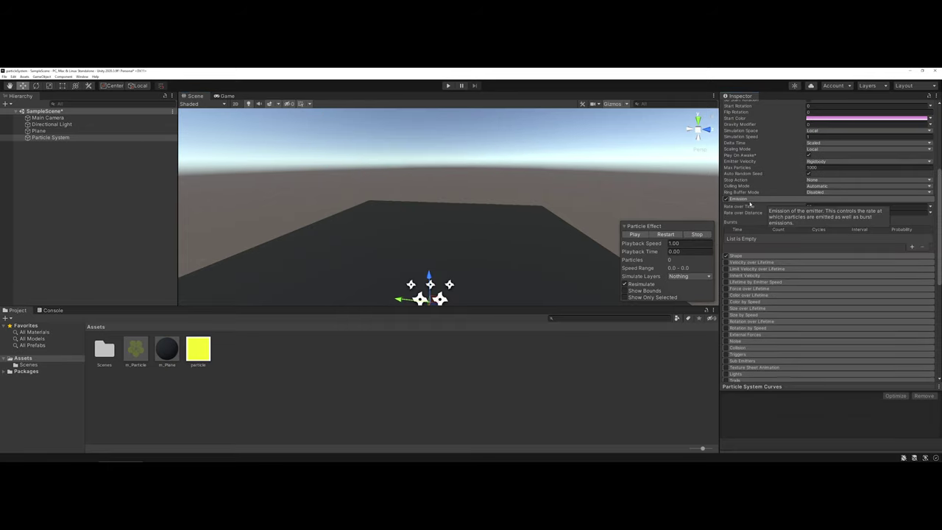
left_click(745, 256)
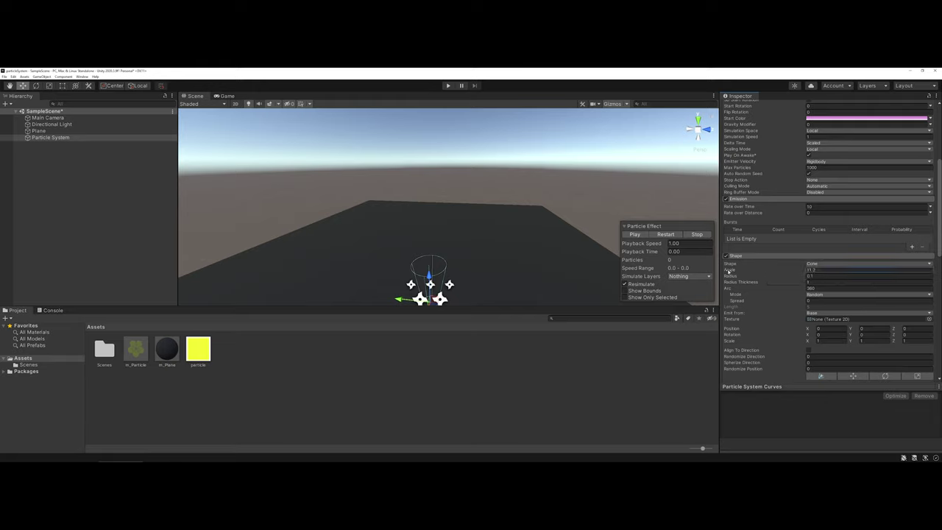
left_click_drag(772, 273, 181, 287)
- Raise the particles' Start Speed to 1.8 and replay the effect
scroll(751, 293, "up", 5)
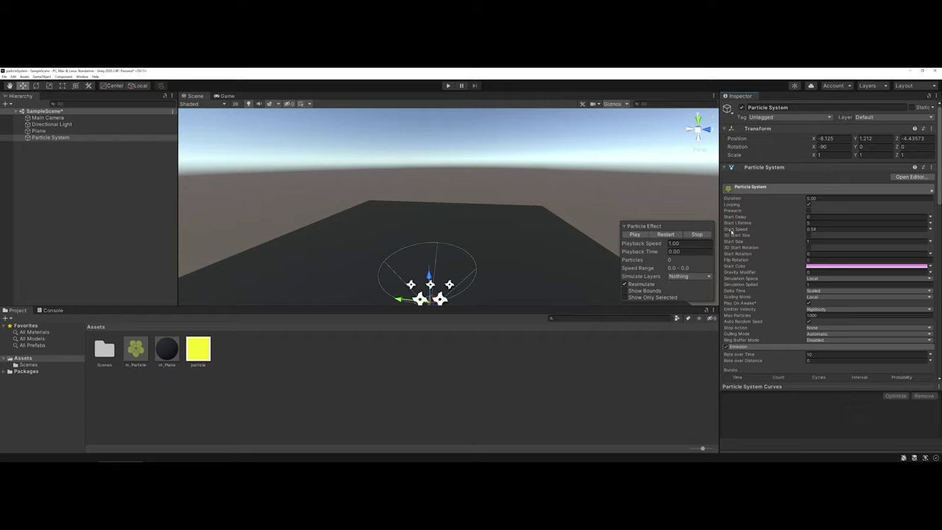
left_click_drag(730, 234, 744, 234)
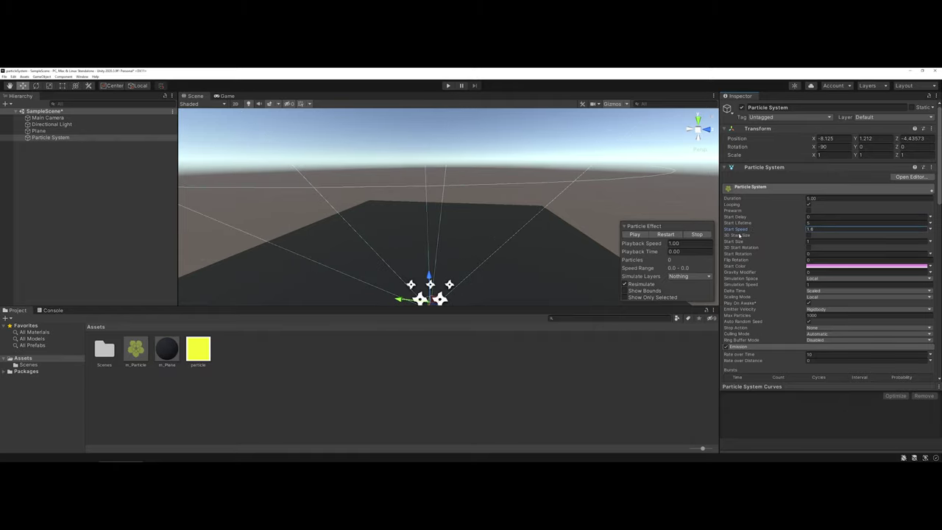
left_click(637, 235)
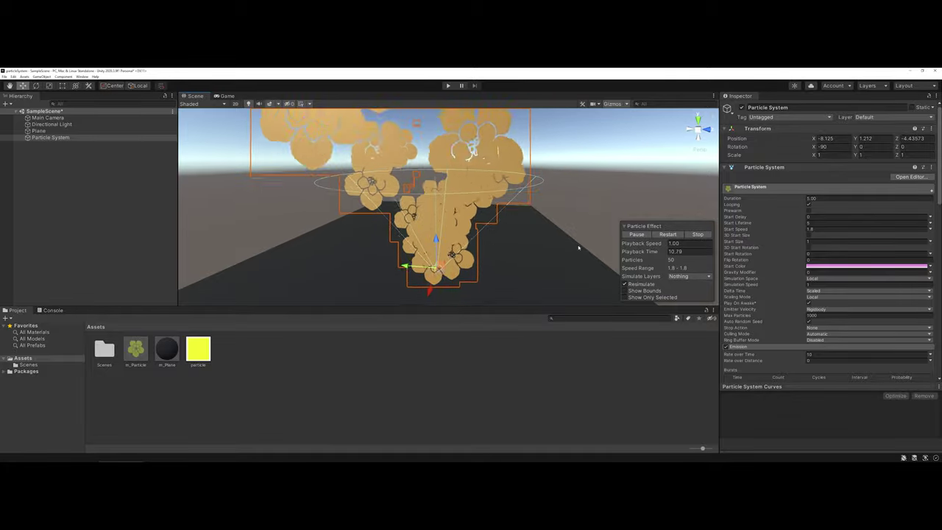
- Increase the cone emitter's Shape Radius to 0.81 so the flowers spread wider
scroll(744, 279, "down", 15)
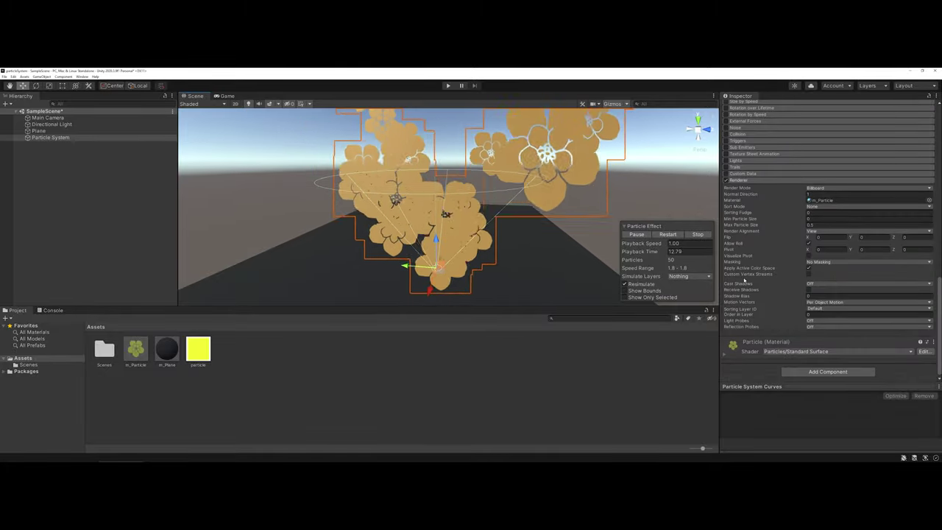
scroll(750, 269, "up", 5)
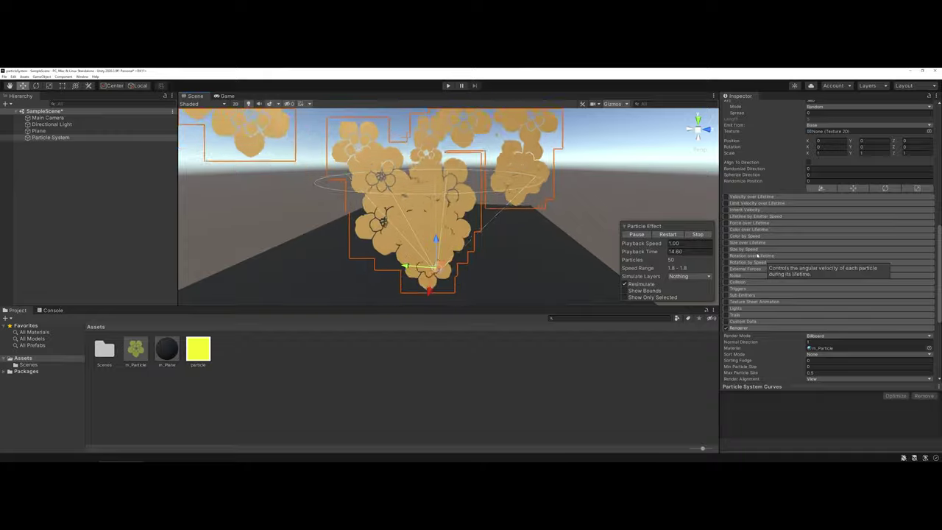
scroll(757, 255, "up", 4)
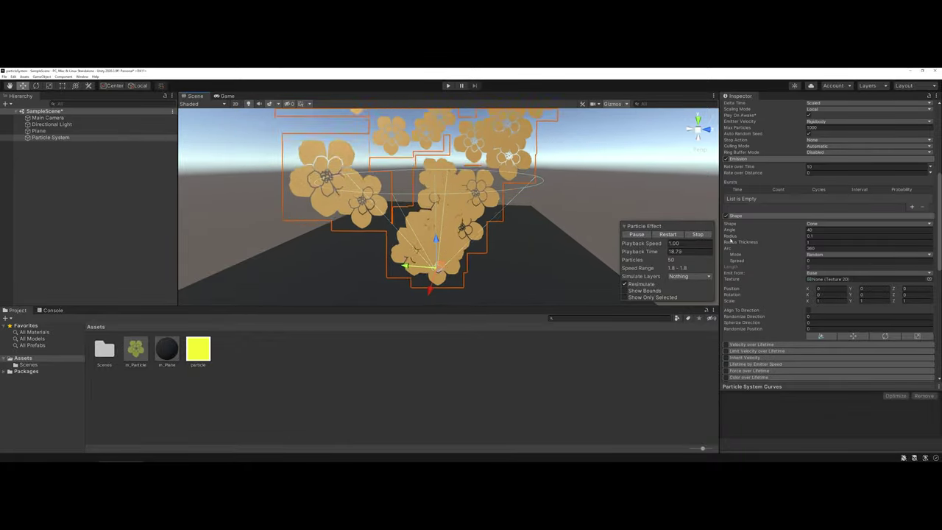
left_click_drag(731, 238, 746, 239)
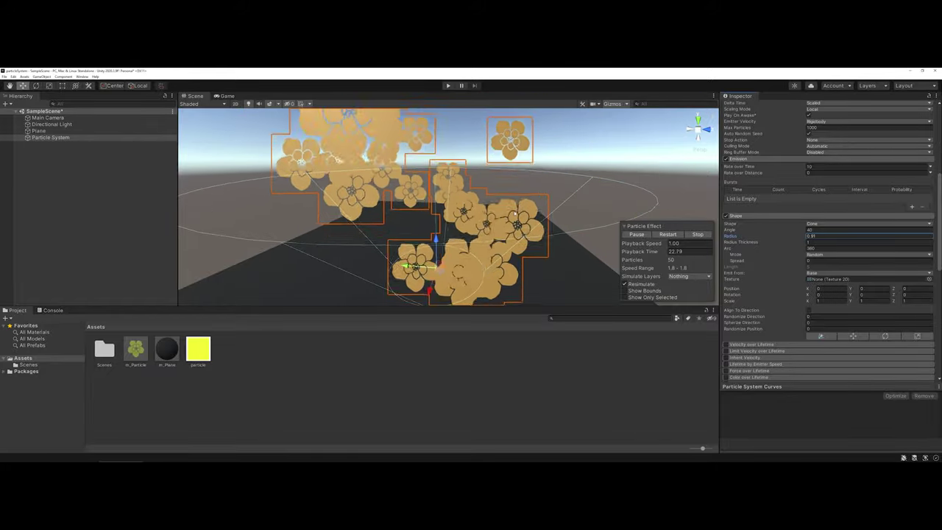
scroll(515, 214, "down", 3)
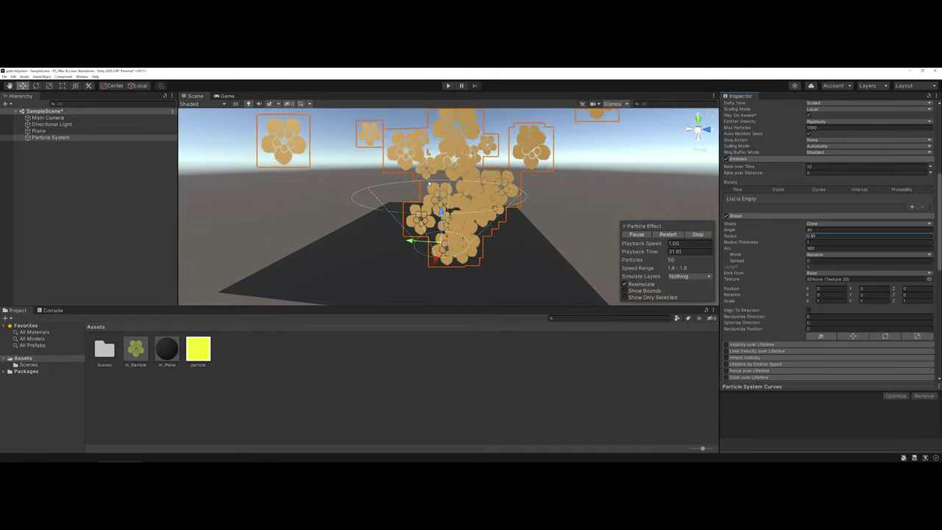
key("alt+Tab")
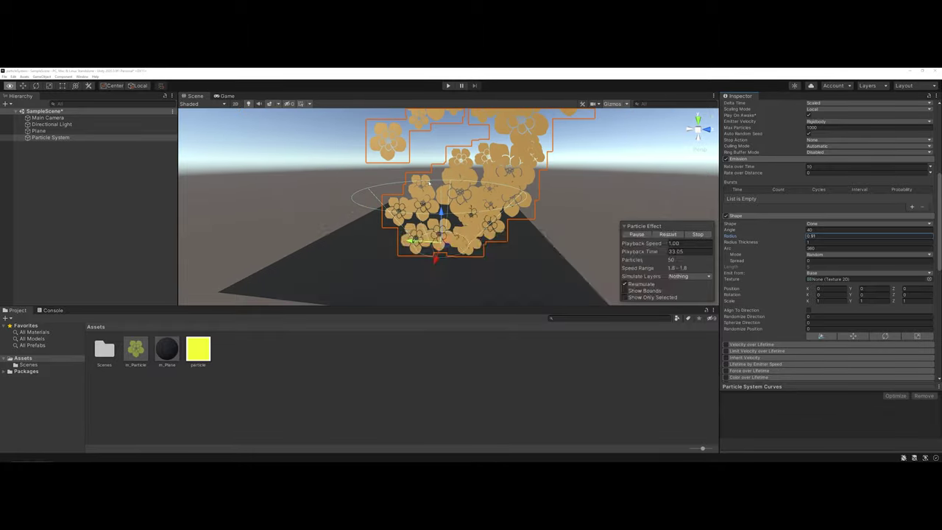